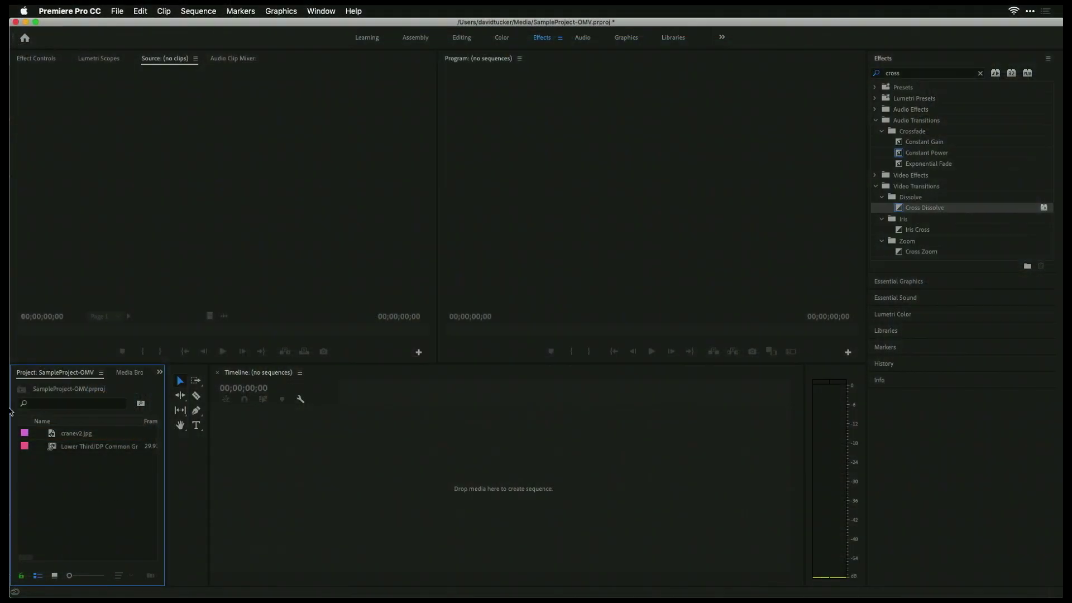
# Open the context menu in the empty Project panel area to add a new item
pyautogui.rightClick(113, 481)
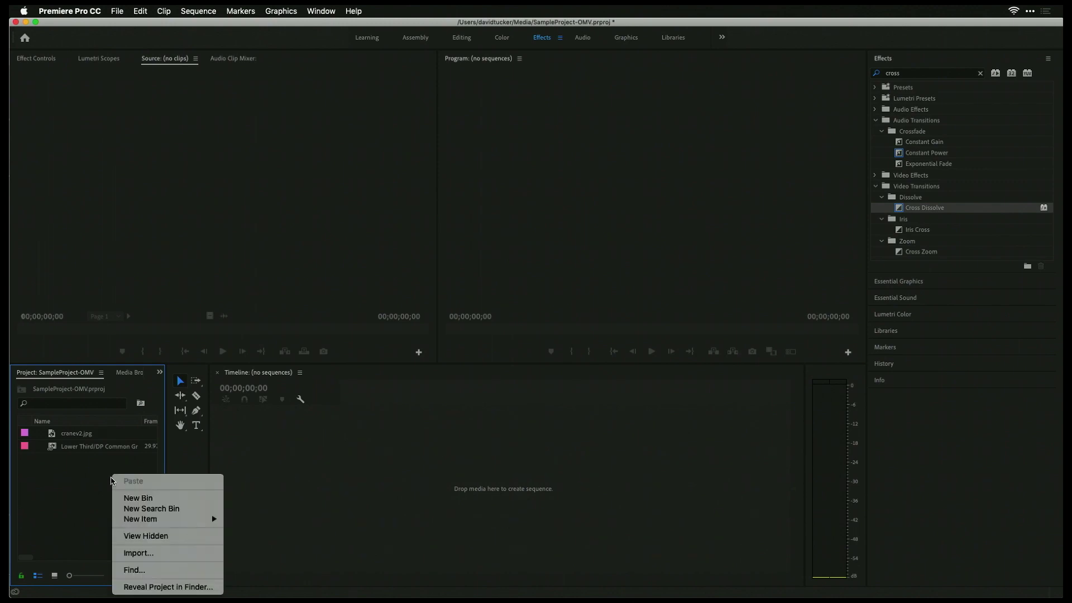
# Start a new sequence from the Custom Prores 1080p preset (1920x1080, 29.97 fps) named PremiereDemo
pyautogui.moveTo(189, 519)
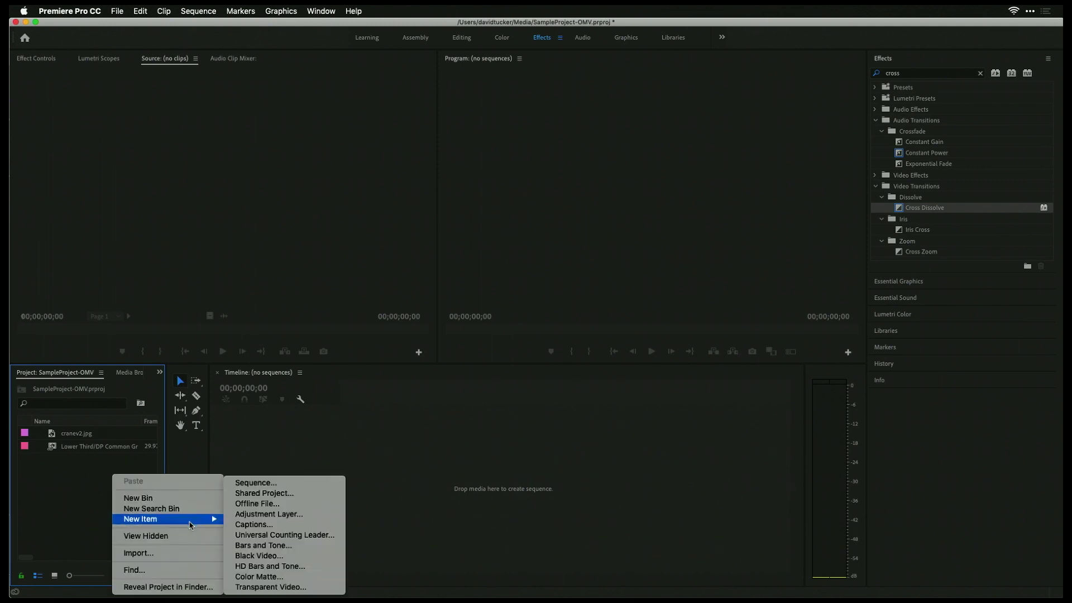
pyautogui.click(265, 486)
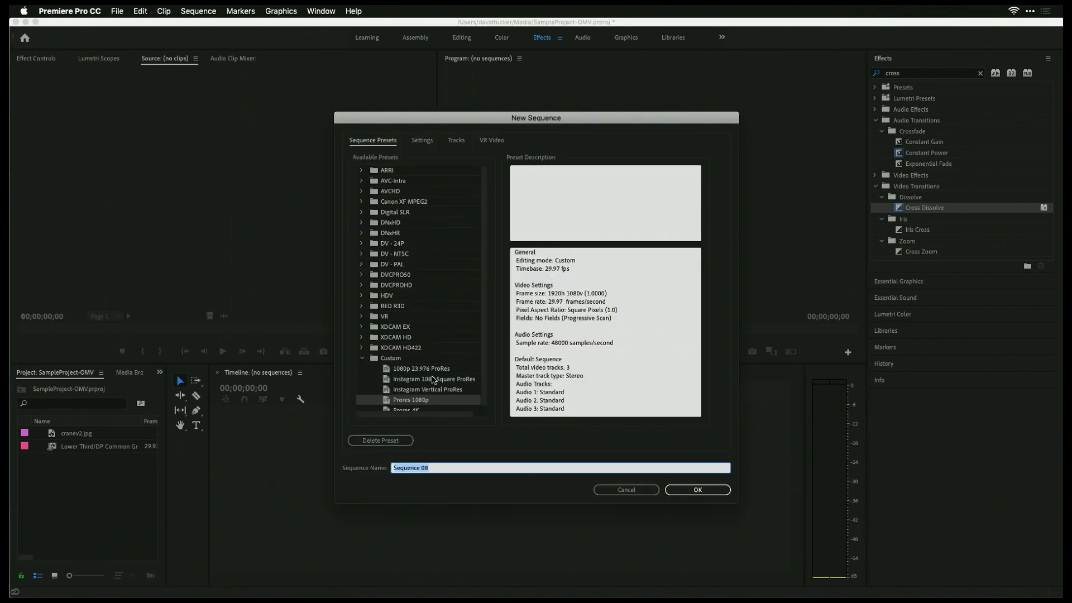
pyautogui.click(445, 477)
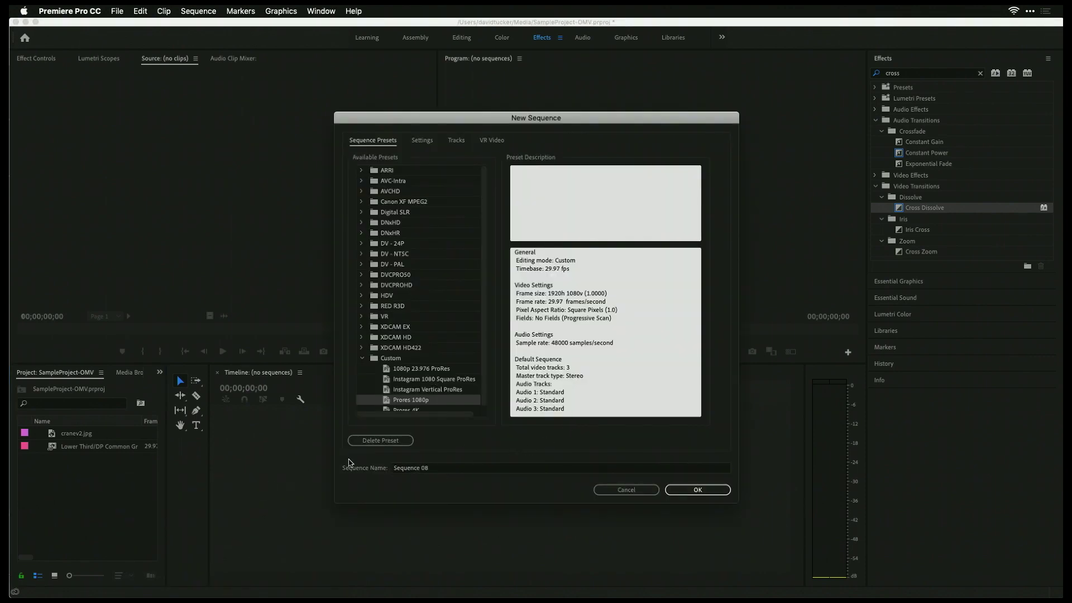
pyautogui.click(421, 472)
pyautogui.write('Mi')
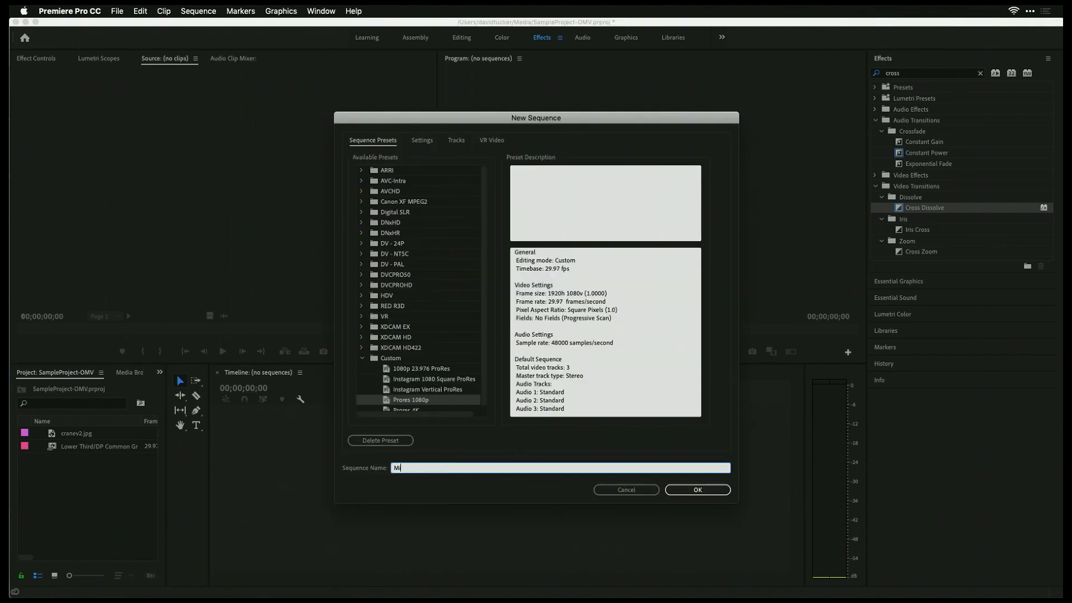
pyautogui.write('inVid')
pyautogui.press('super+a')
pyautogui.write('Pr')
pyautogui.click(411, 402)
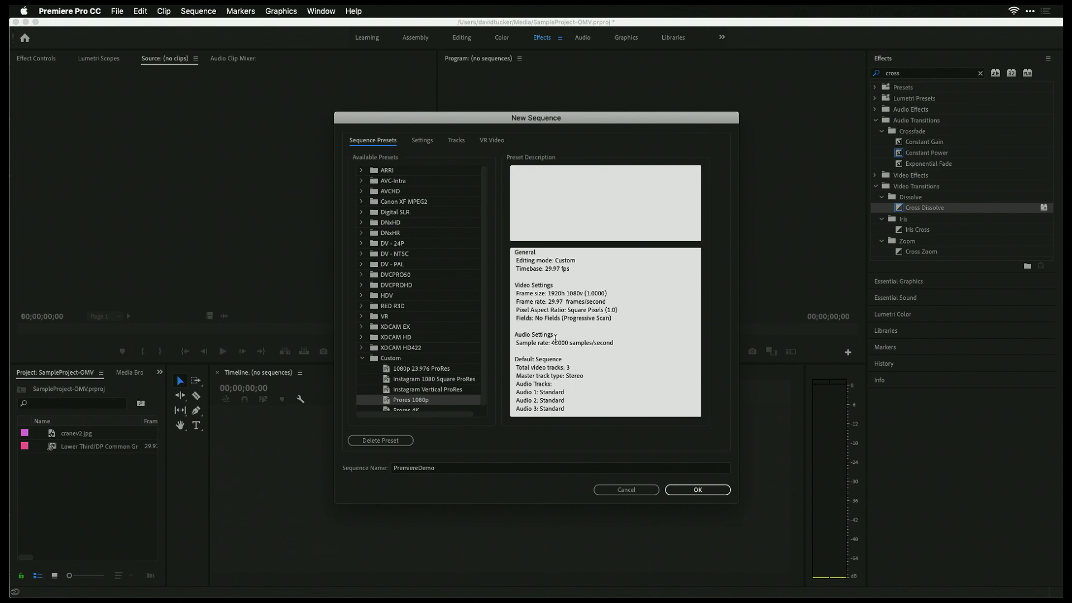
# Create the PremiereDemo sequence with cranev2.jpg on V1 and the lower third on V2
pyautogui.click(700, 490)
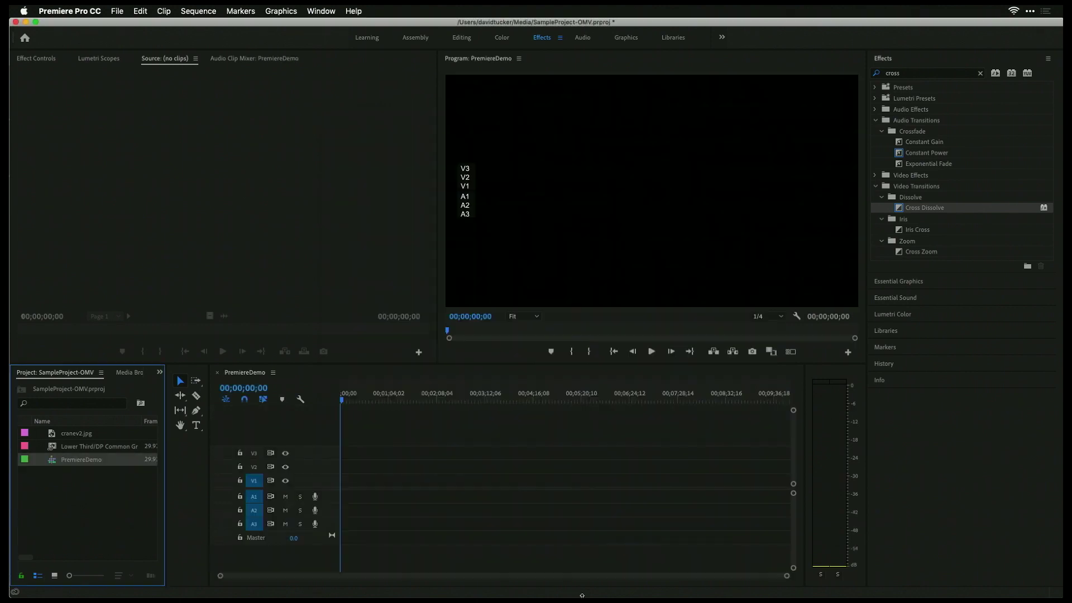
pyautogui.click(81, 503)
pyautogui.moveTo(85, 441); pyautogui.dragTo(340, 476)
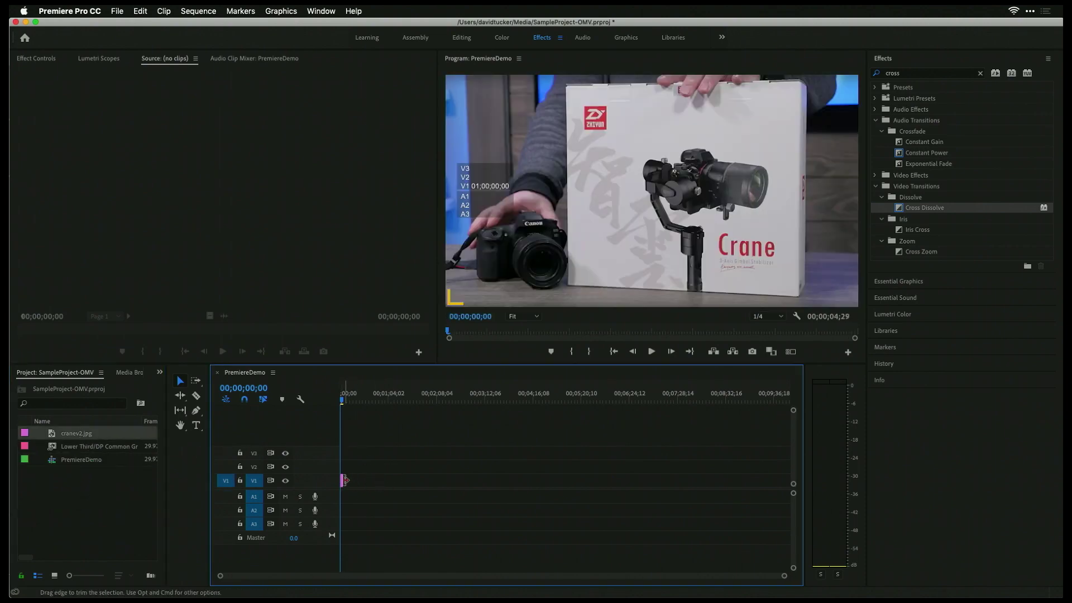
pyautogui.press('=')
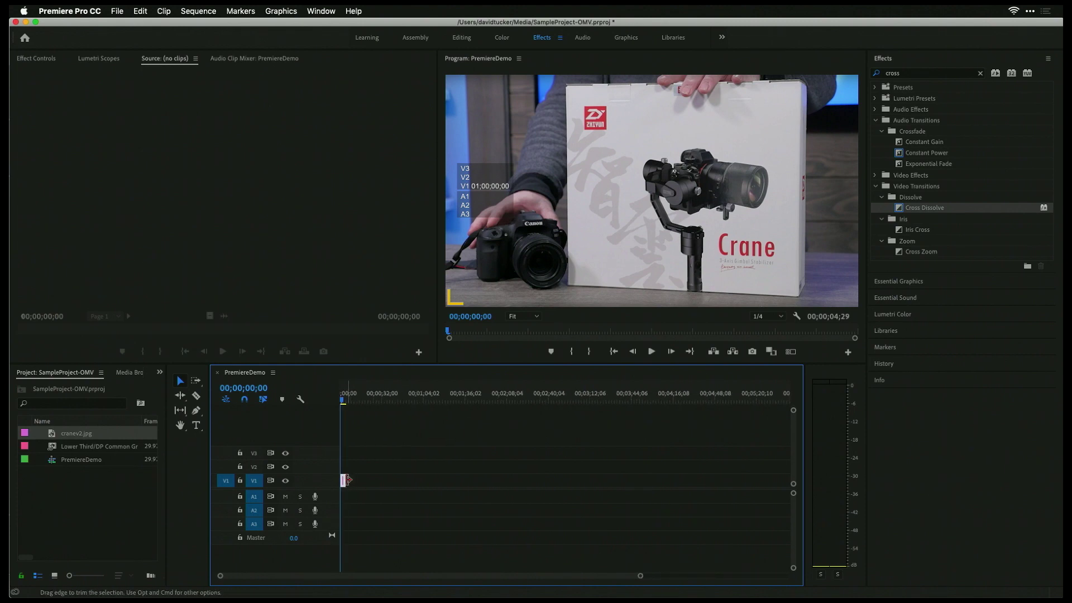
pyautogui.moveTo(344, 481); pyautogui.dragTo(717, 461)
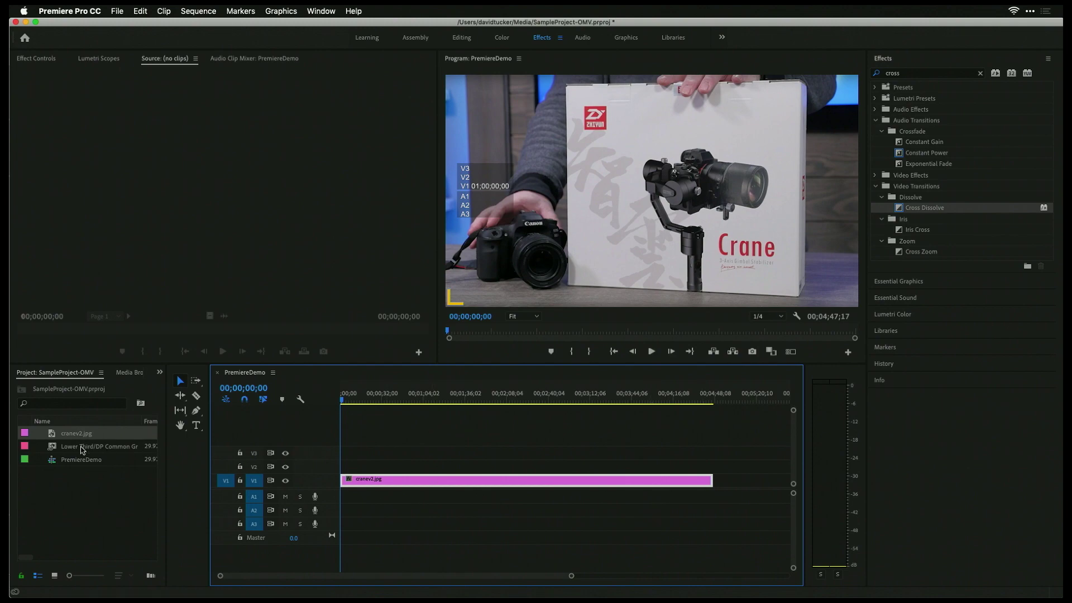
pyautogui.moveTo(82, 450); pyautogui.dragTo(359, 474)
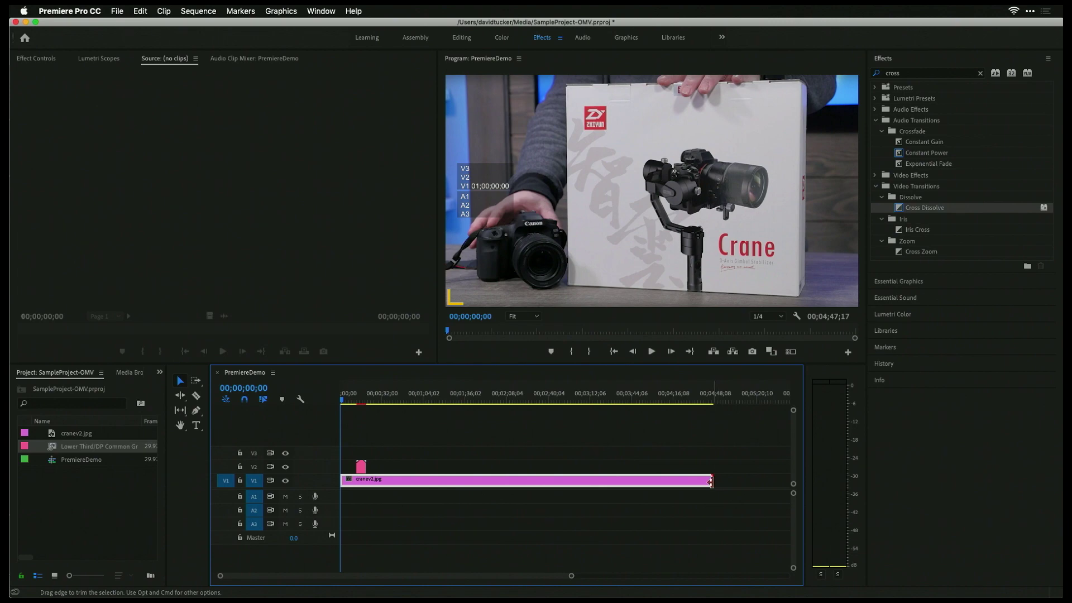
# Add a Cross Dissolve to the crane clip's end and trim it to about 14 seconds
pyautogui.moveTo(710, 482); pyautogui.dragTo(383, 503)
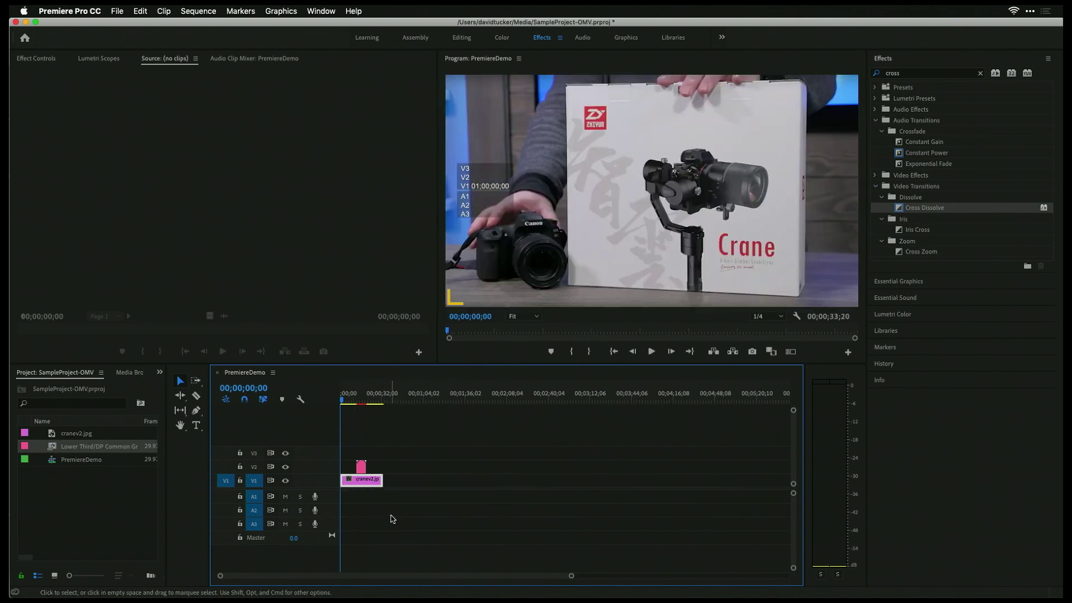
pyautogui.press('=')
pyautogui.press('=')
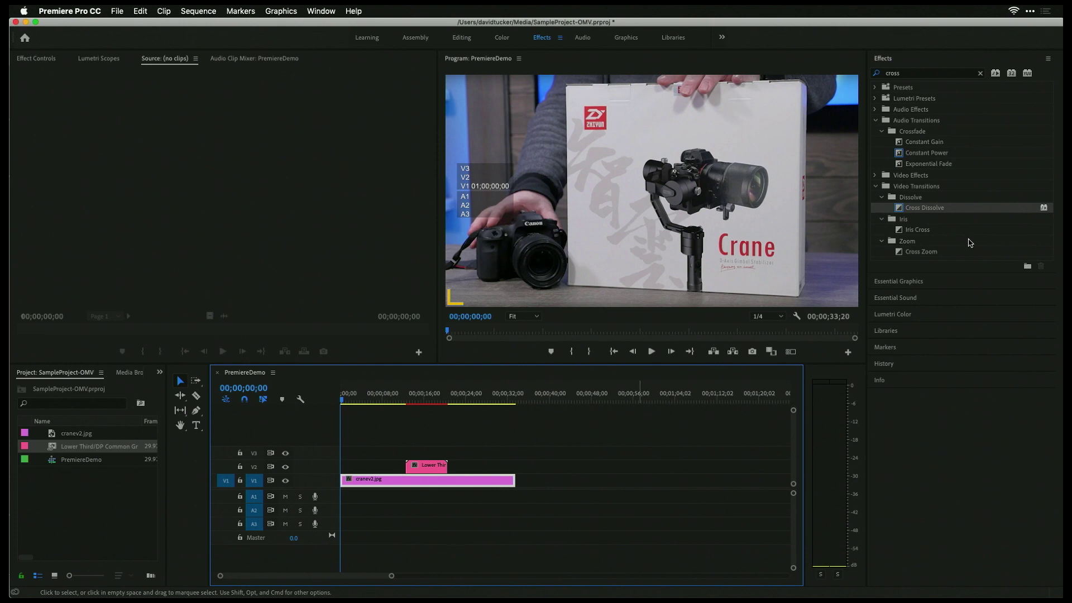
pyautogui.moveTo(932, 209); pyautogui.dragTo(513, 481)
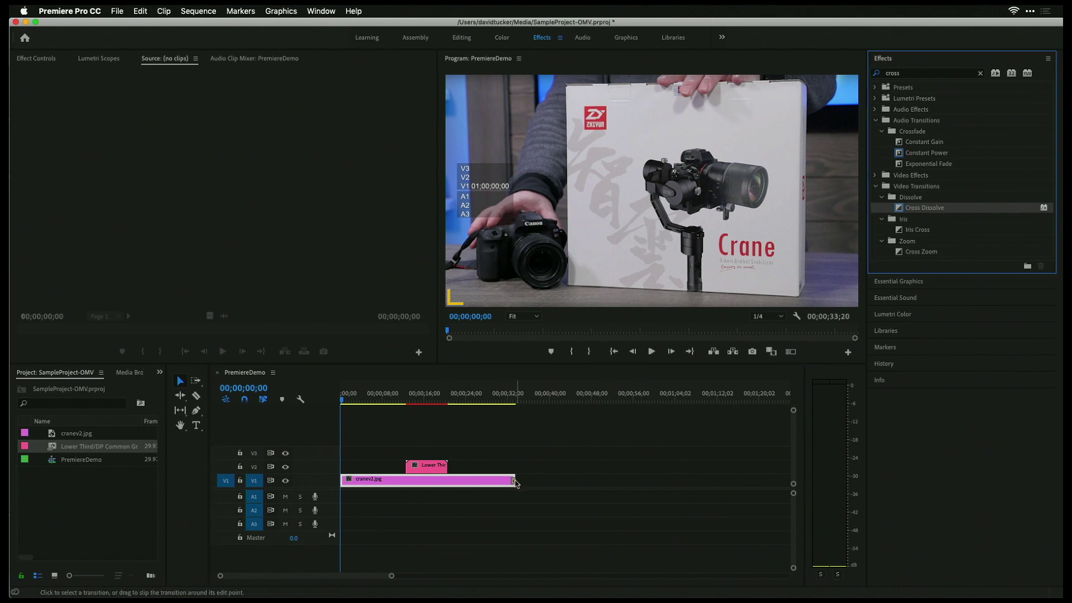
pyautogui.moveTo(515, 481); pyautogui.dragTo(379, 466)
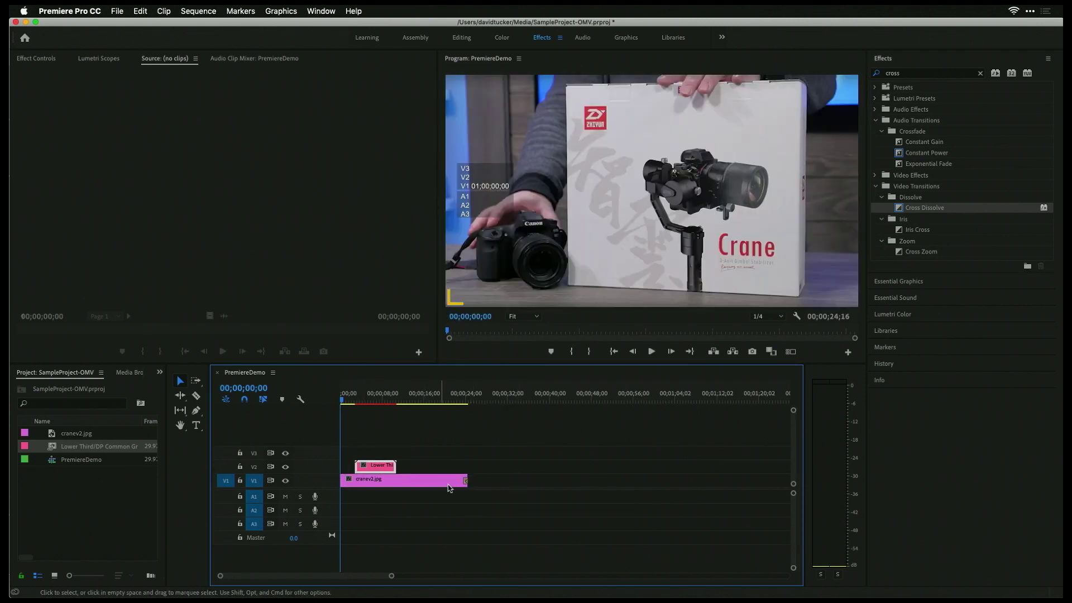
pyautogui.click(480, 481)
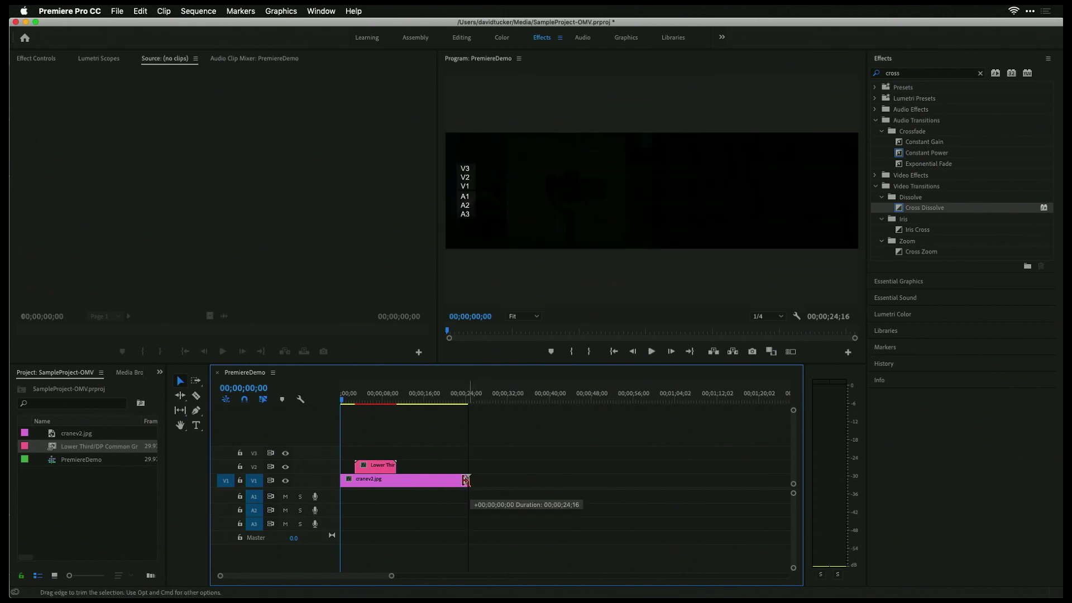
pyautogui.moveTo(465, 480); pyautogui.dragTo(414, 480)
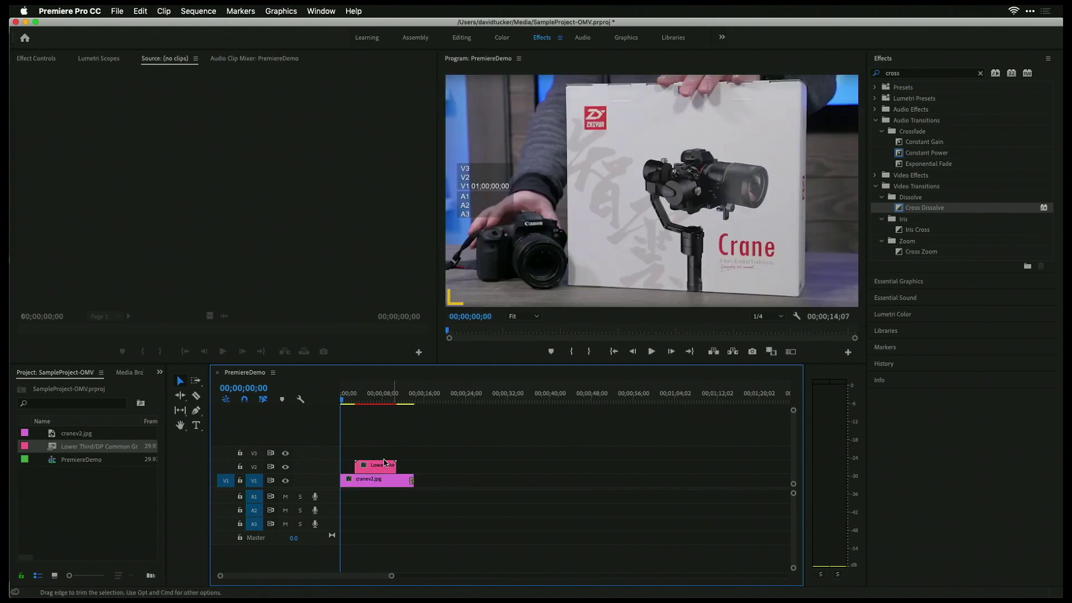
pyautogui.click(366, 402)
pyautogui.moveTo(366, 402); pyautogui.dragTo(344, 402)
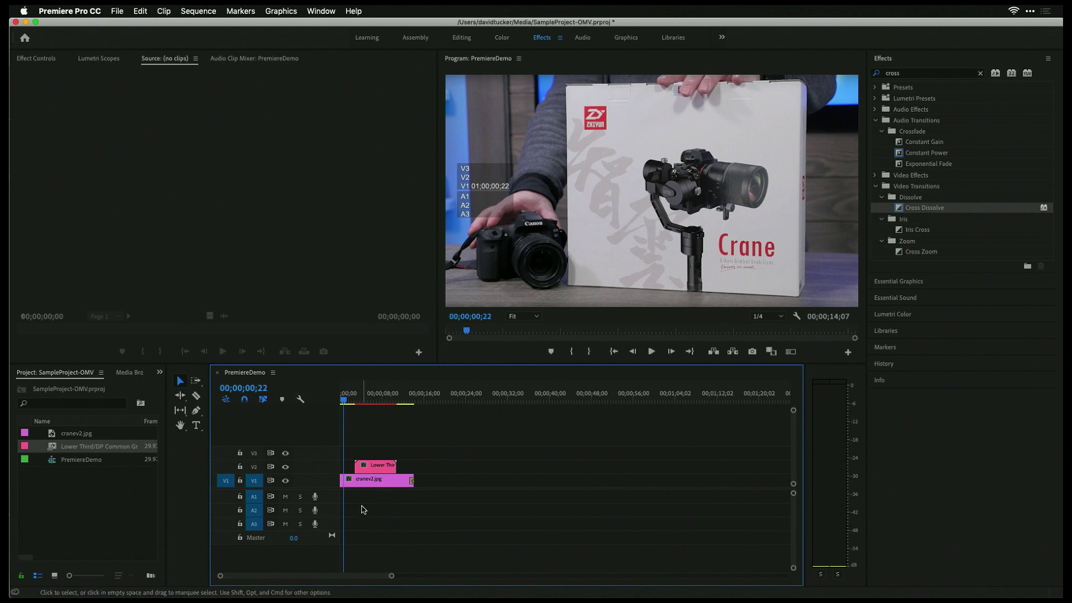
# Choose the Apple ProRes 4444 with alpha export preset for the sequence
pyautogui.press('super+m')
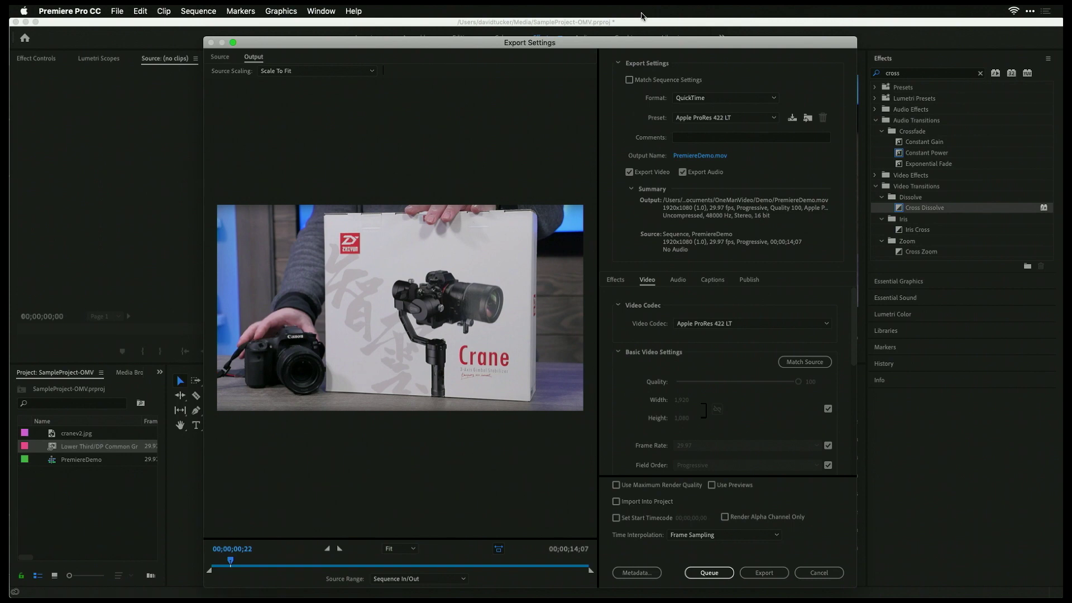
pyautogui.click(766, 118)
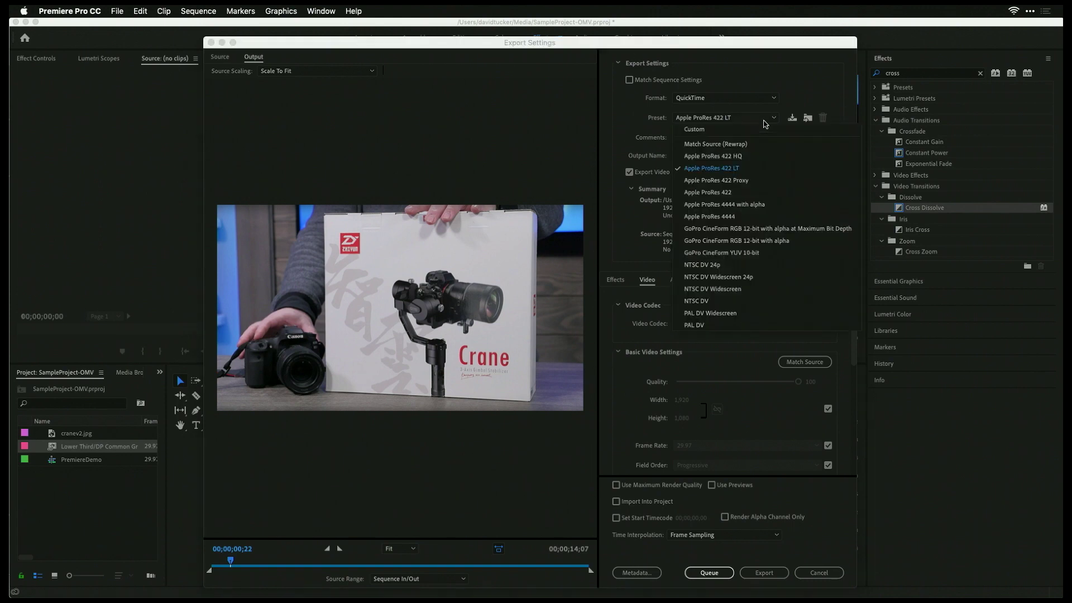
pyautogui.click(735, 217)
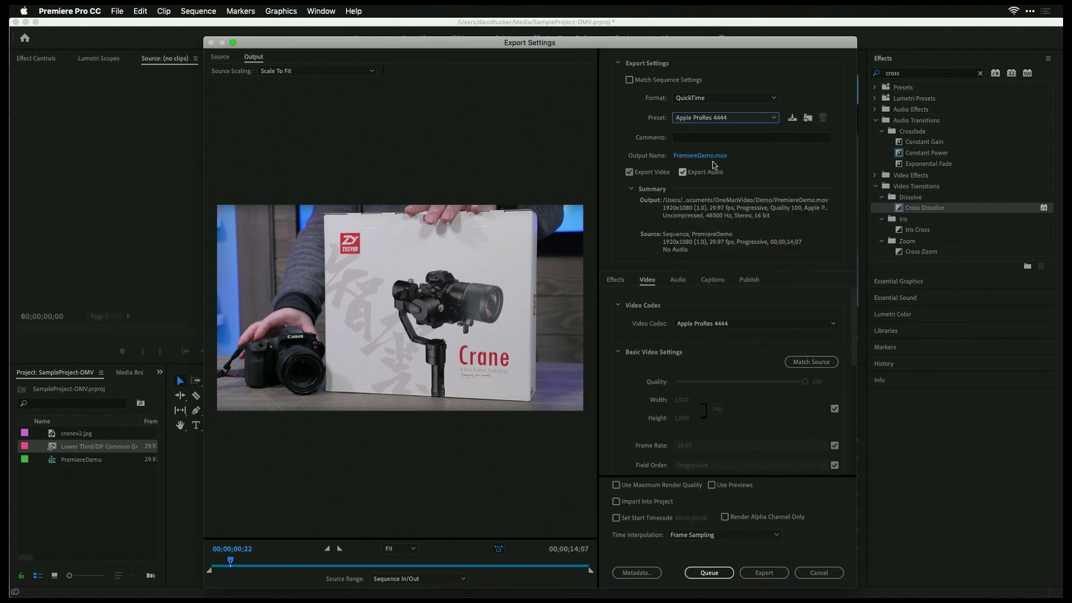
pyautogui.click(750, 122)
pyautogui.click(742, 205)
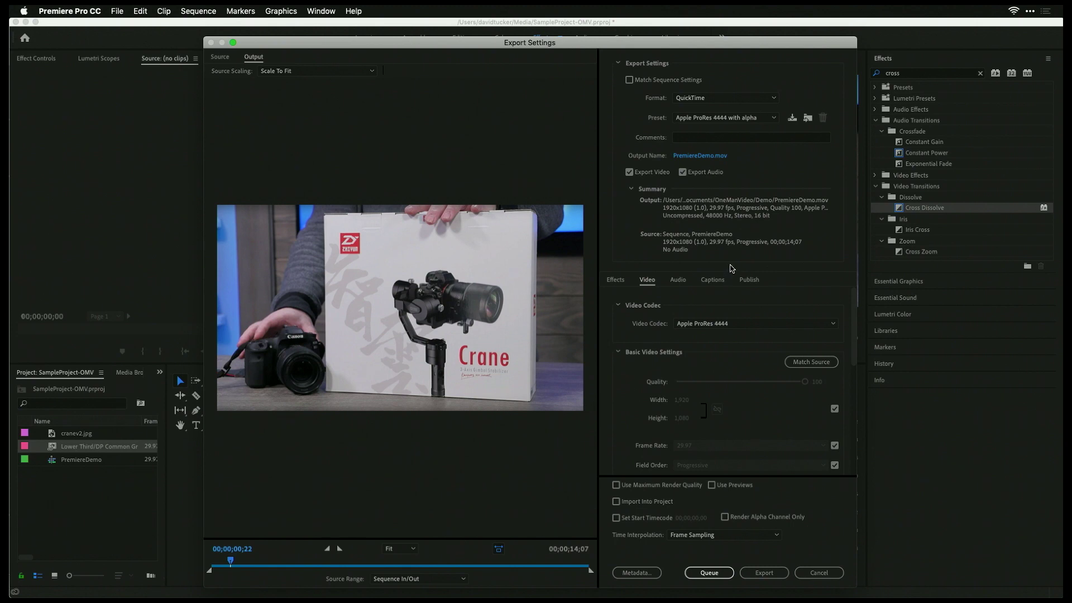
# Leave audio out, export PremiereDemo.mov, and bring FileZilla forward
pyautogui.scroll(-1, 731, 354)
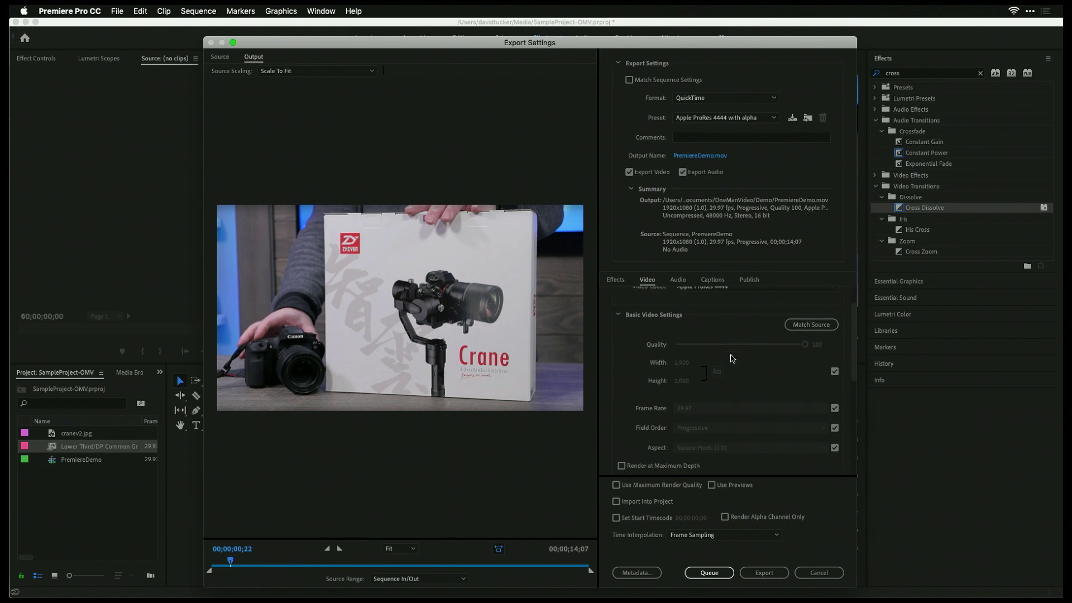
pyautogui.scroll(1, 732, 359)
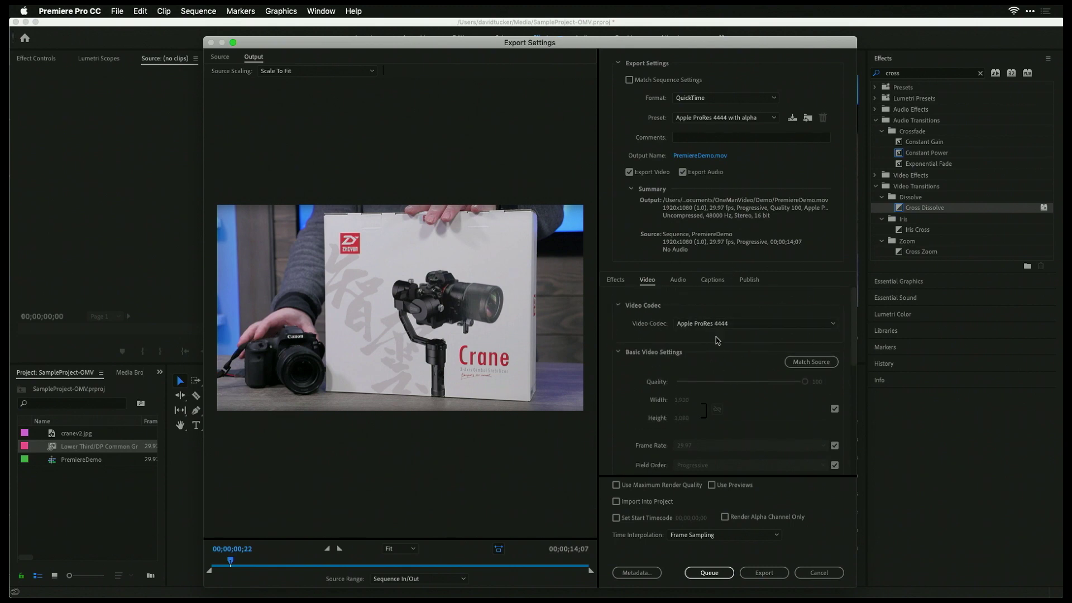
pyautogui.scroll(-1, 735, 363)
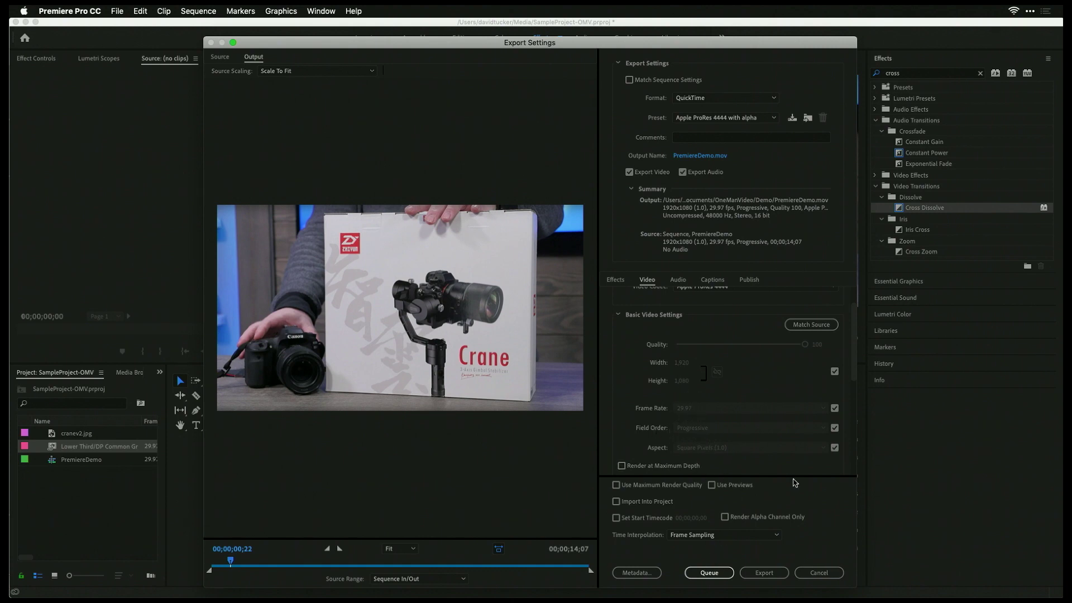
pyautogui.scroll(-5, 763, 427)
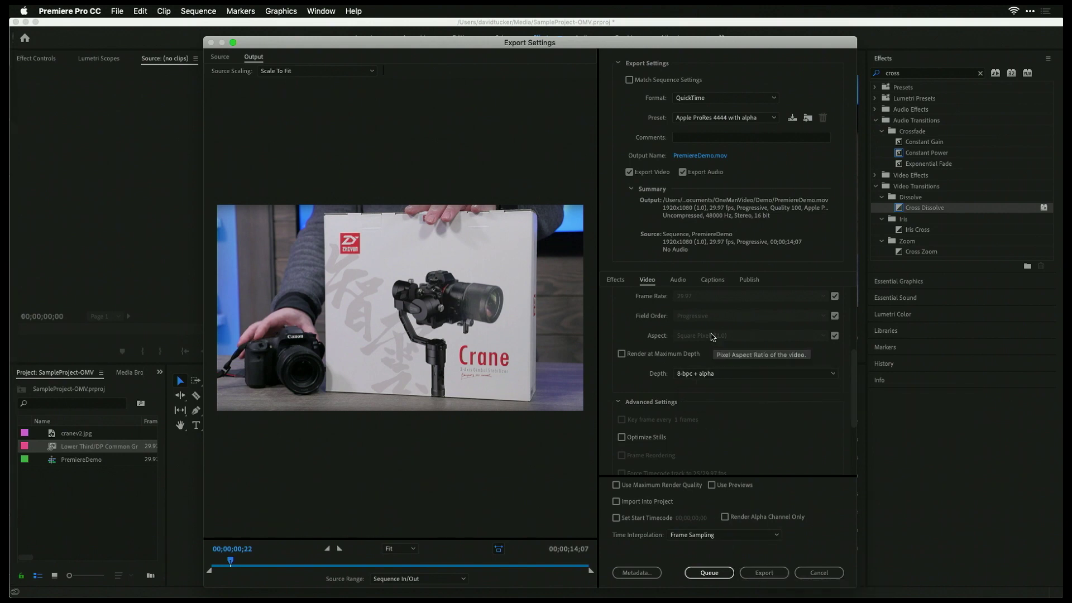
pyautogui.click(682, 173)
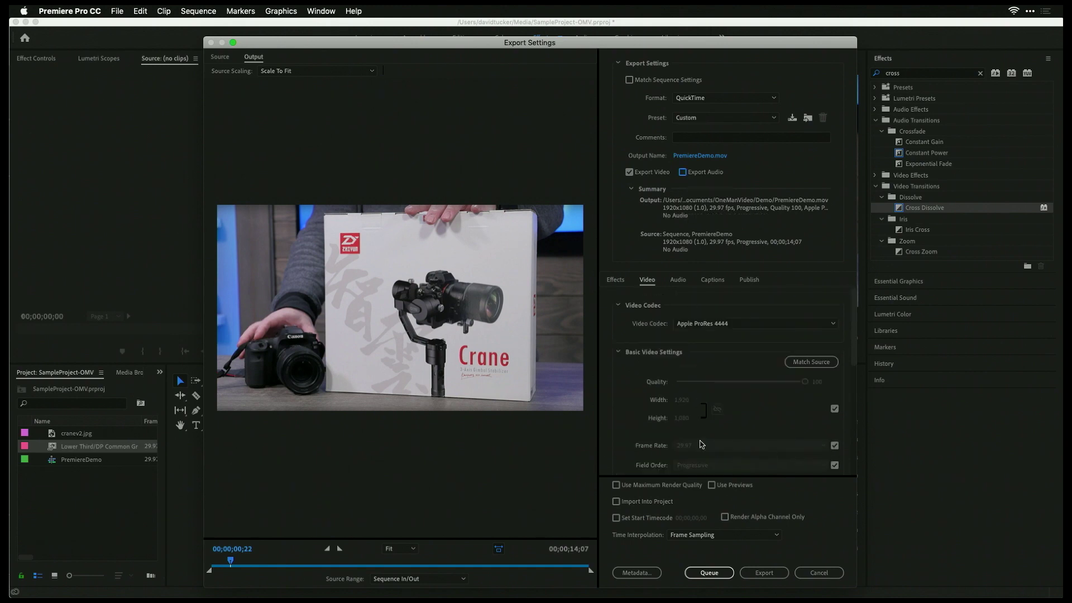
pyautogui.click(764, 574)
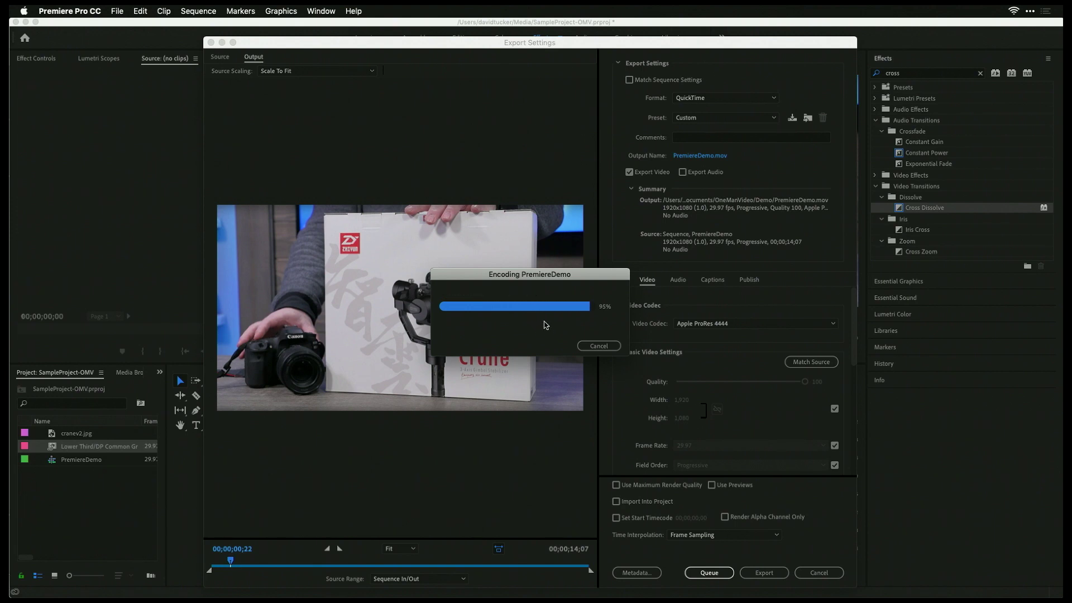
pyautogui.moveTo(28, 499)
pyautogui.click(32, 475)
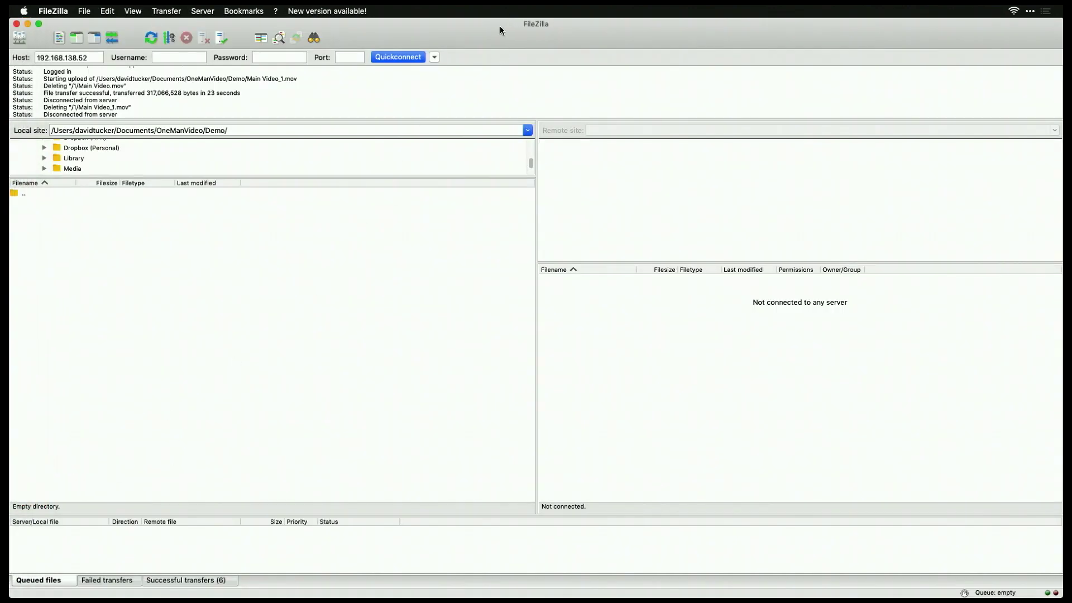
# Reconnect to the HyperDeck's FTP server and refresh the local file list
pyautogui.rightClick(419, 260)
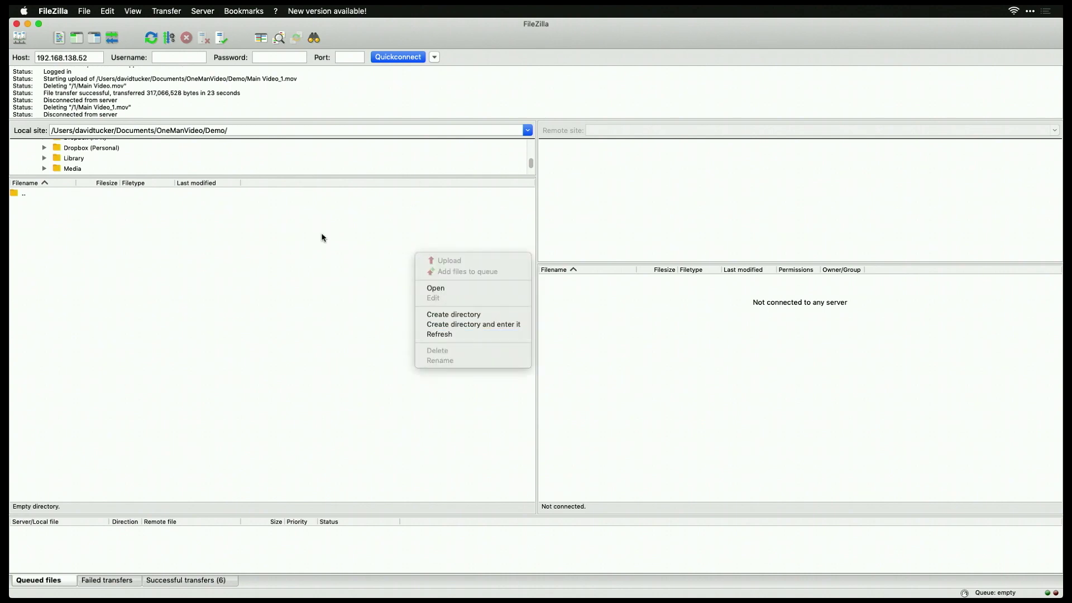
pyautogui.click(221, 37)
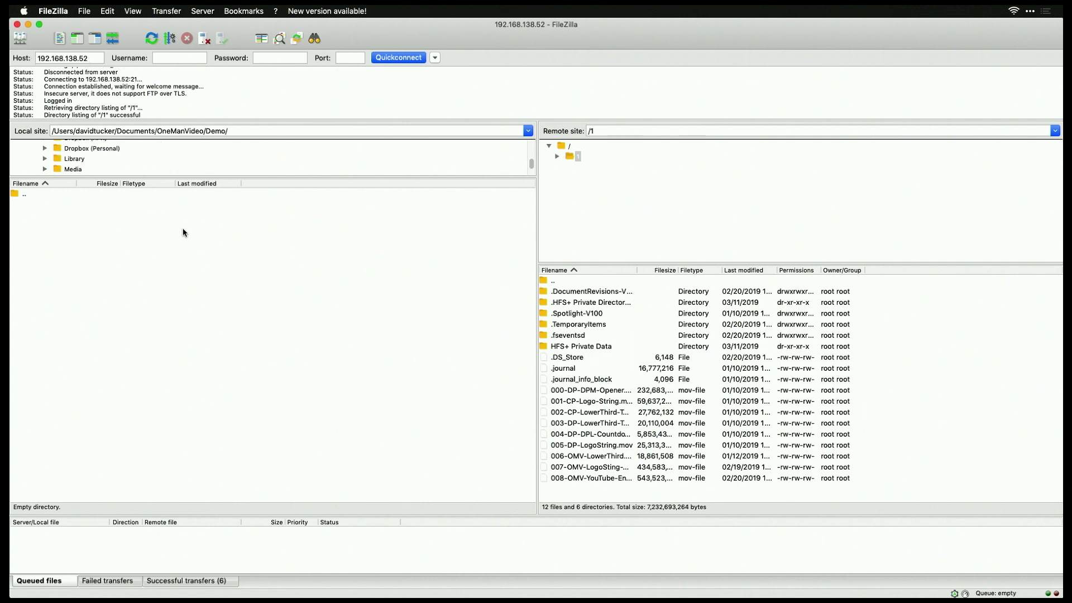
pyautogui.rightClick(224, 273)
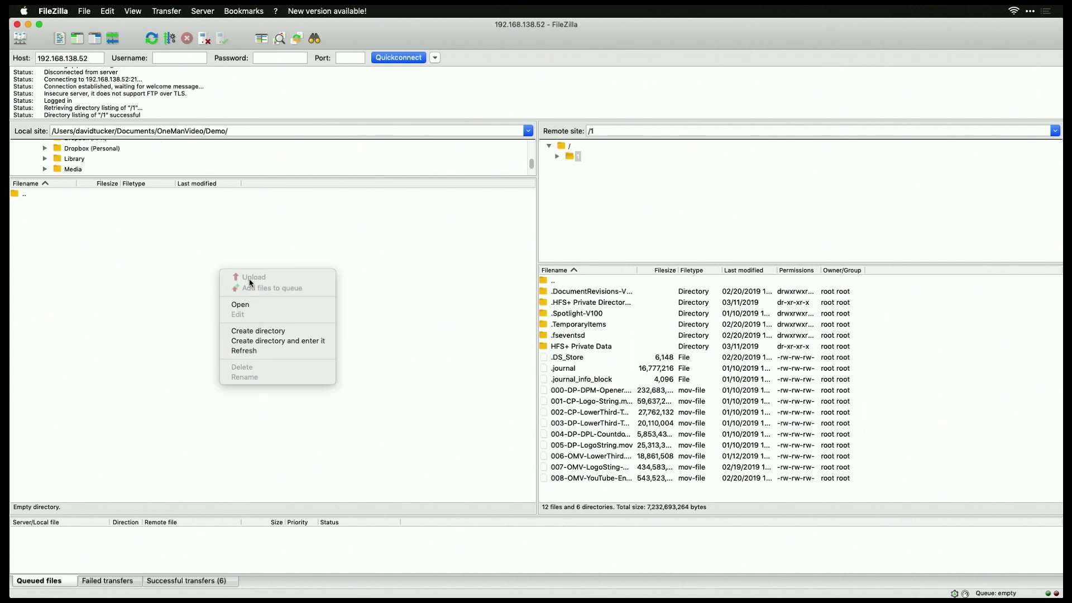
pyautogui.click(244, 351)
# Upload PremiereDemo.mov to the remote /1 folder and check the transfer completed
pyautogui.click(55, 207)
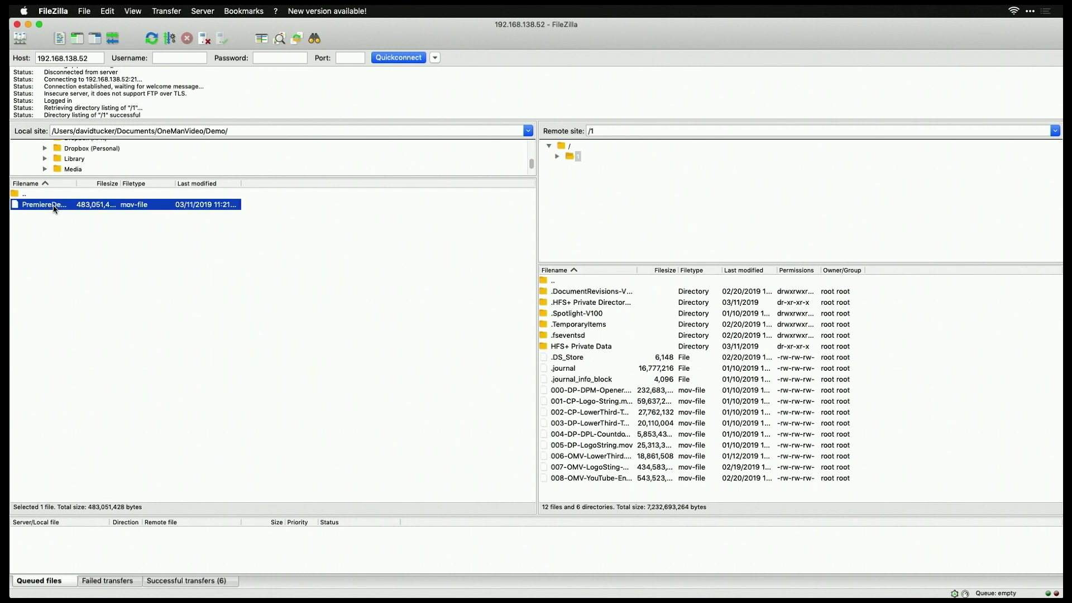
pyautogui.moveTo(49, 208); pyautogui.dragTo(564, 495)
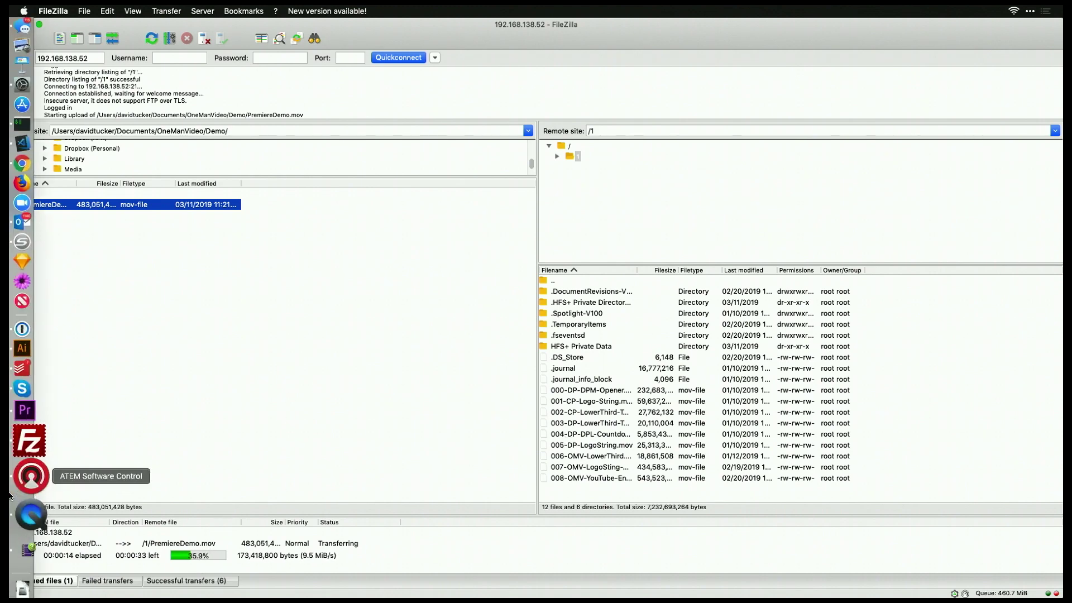
pyautogui.click(29, 484)
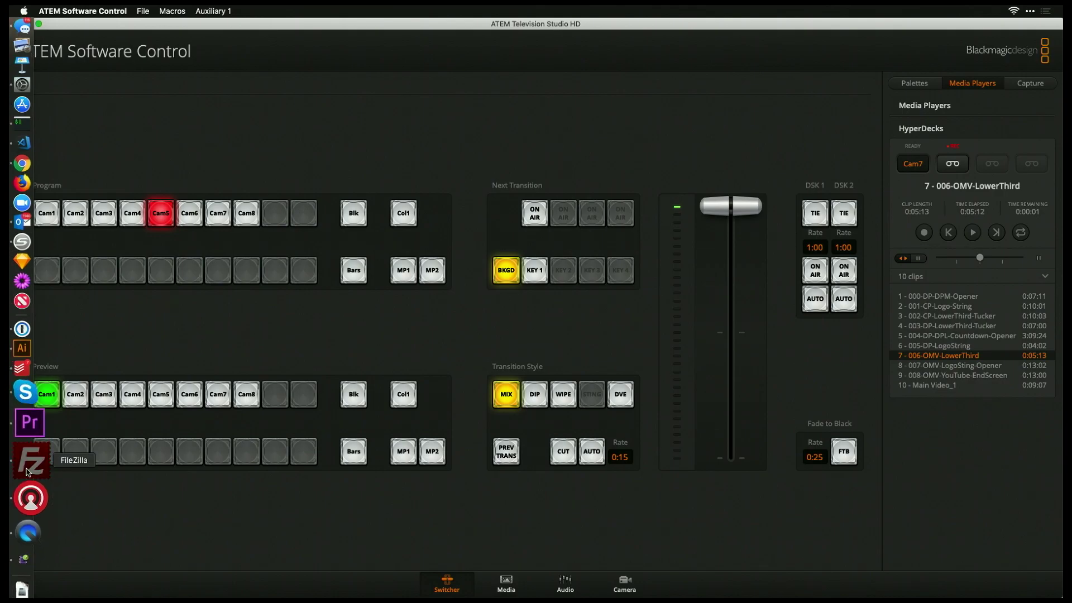
pyautogui.click(24, 455)
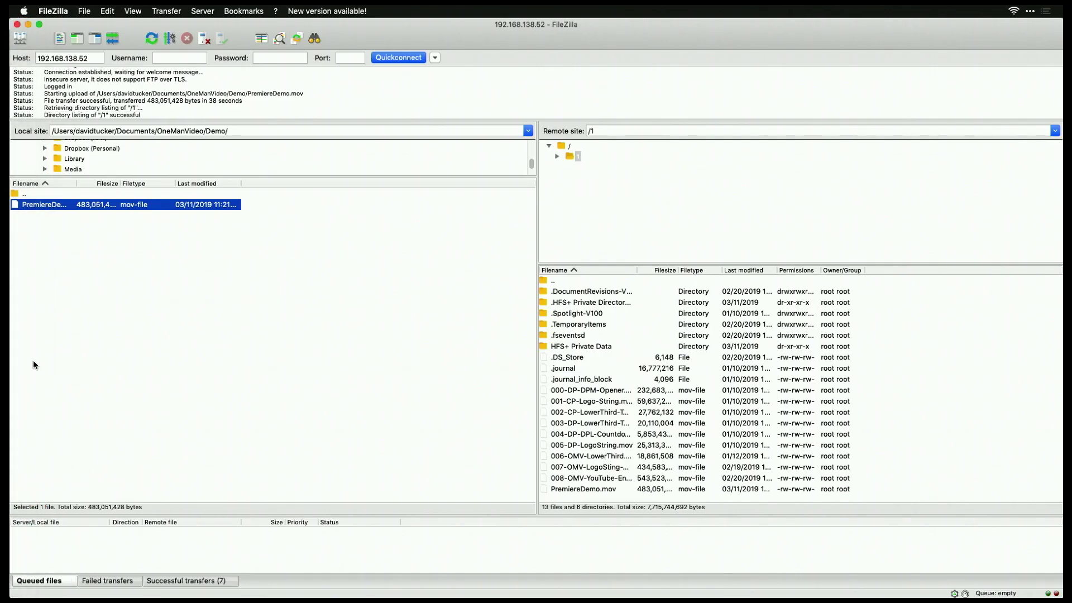
# In ATEM Software Control, load clip 10 - PremiereDemo and show the Upstream Key 1 palette
pyautogui.click(29, 500)
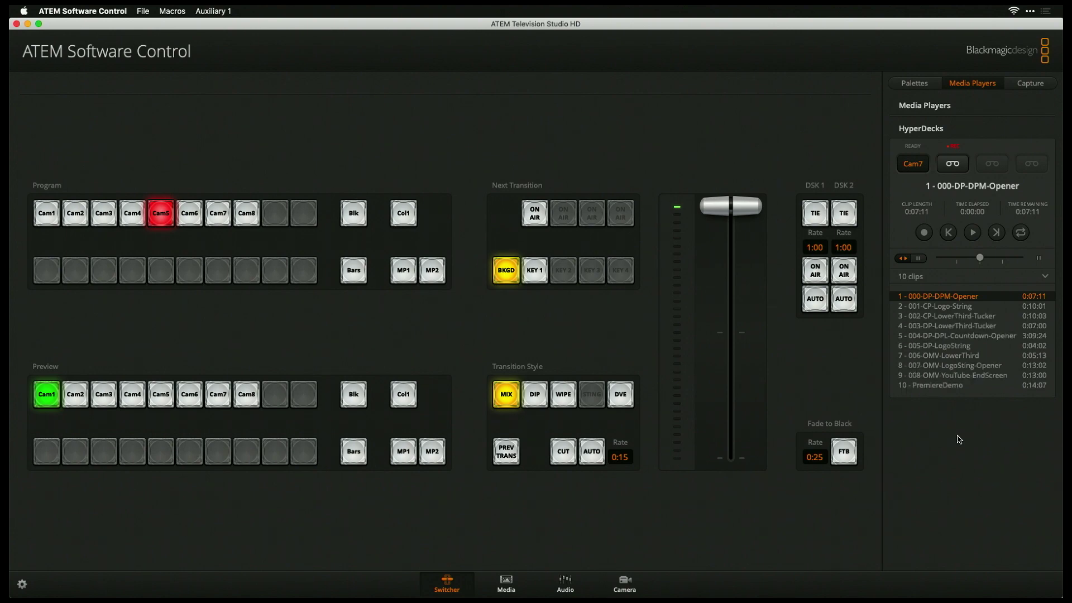
pyautogui.click(937, 387)
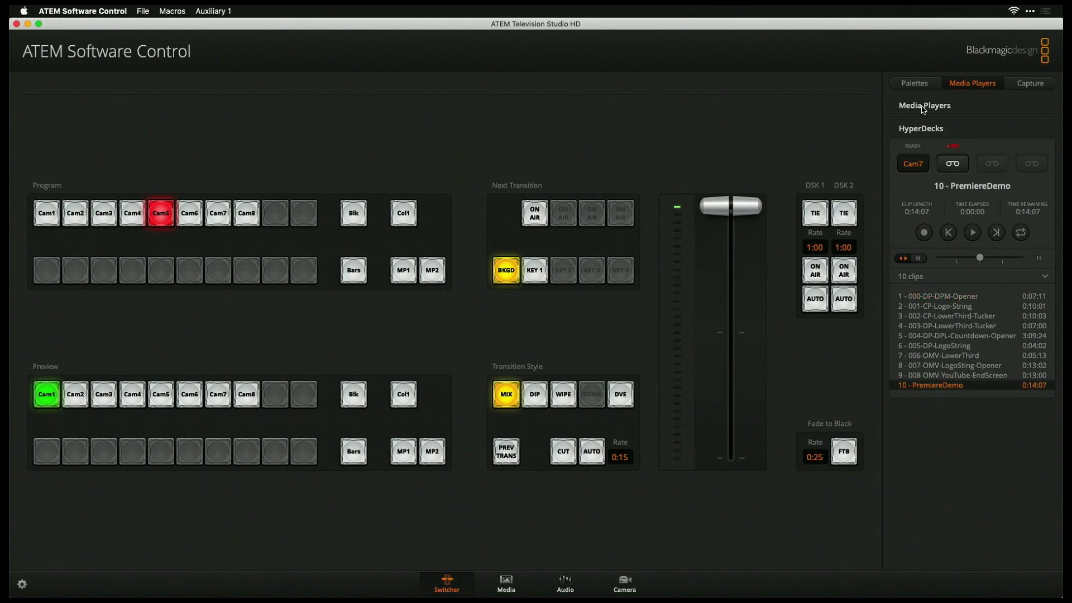
pyautogui.click(914, 84)
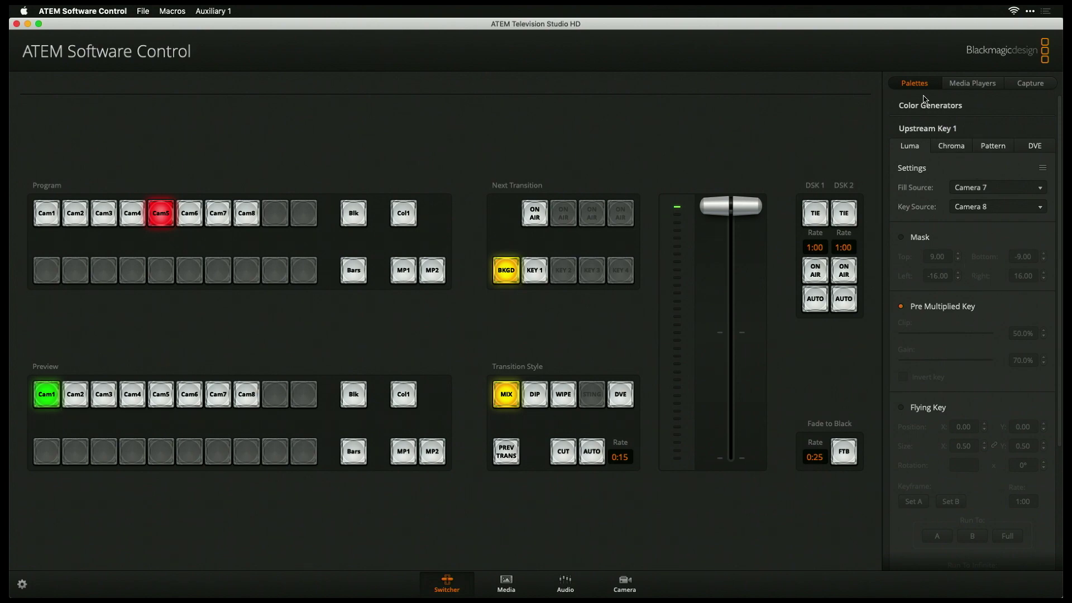
# Show the Media Players view with 10 - PremiereDemo, then return to Premiere Pro
pyautogui.click(977, 84)
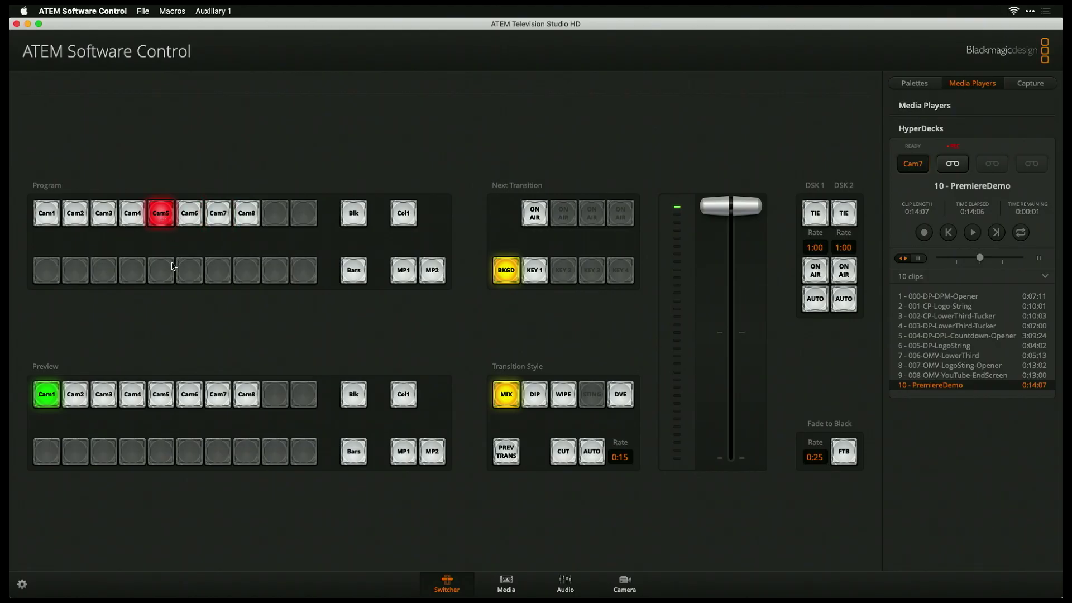
pyautogui.moveTo(9, 301)
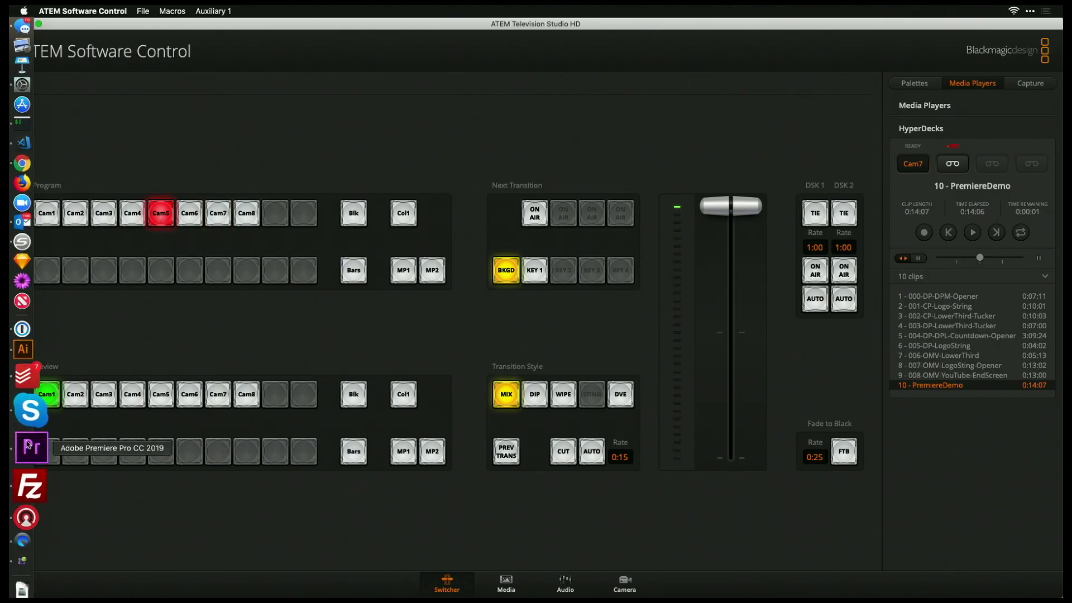
pyautogui.click(28, 445)
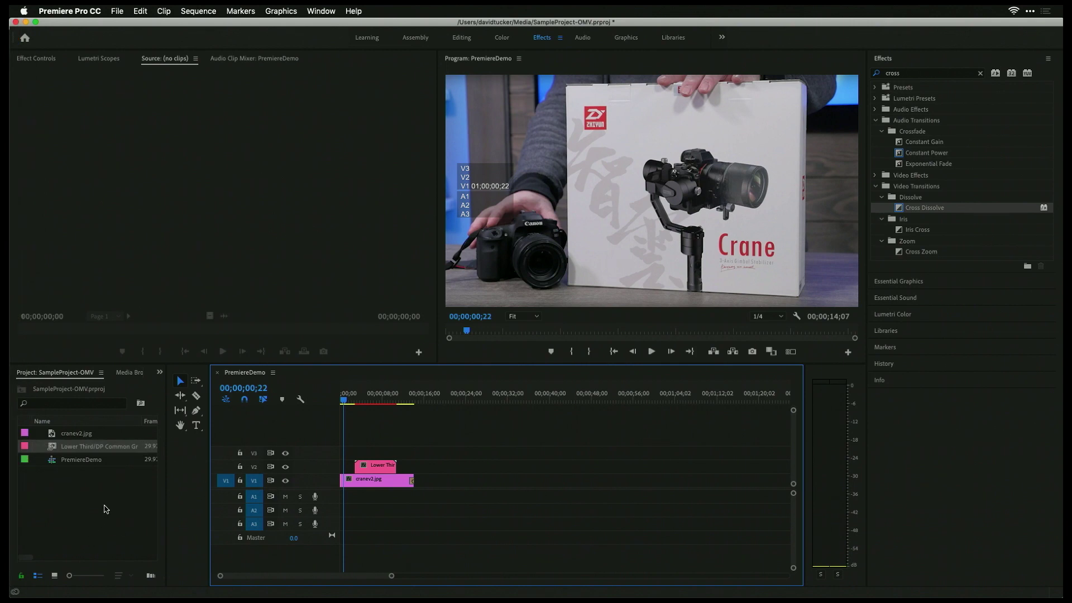